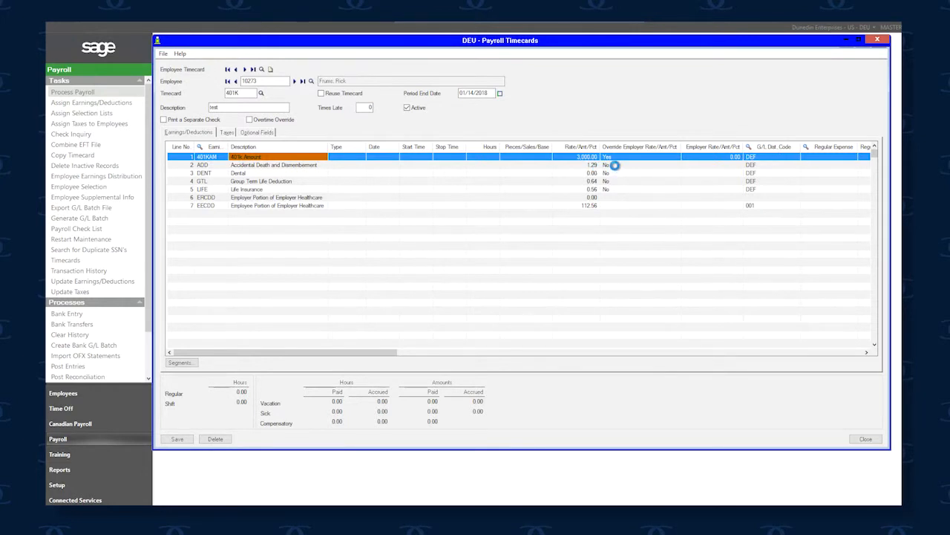
# Override the employer rate on the timecard's ADD, DENT, GTL and LIFE deduction lines by setting it to Yes.
pyautogui.click(614, 165)
pyautogui.click(615, 173)
pyautogui.click(616, 181)
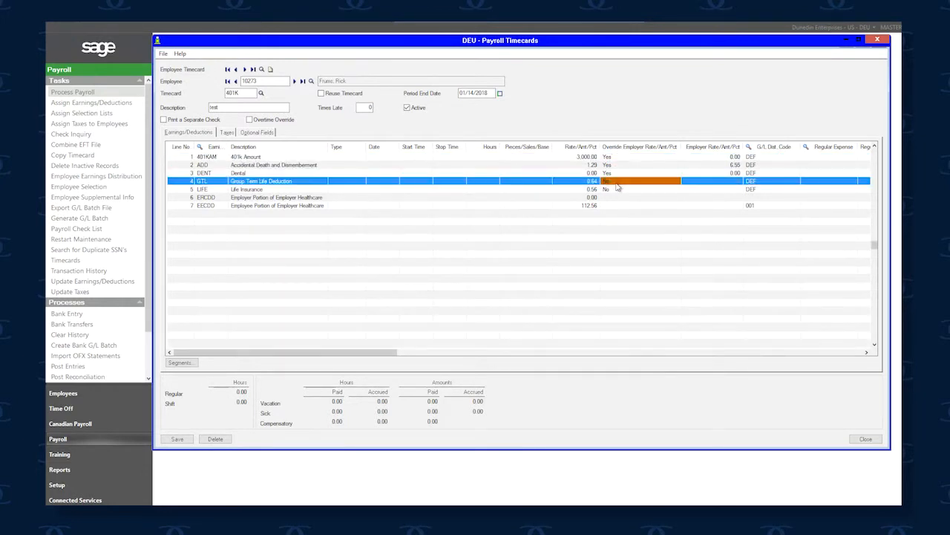
pyautogui.click(618, 190)
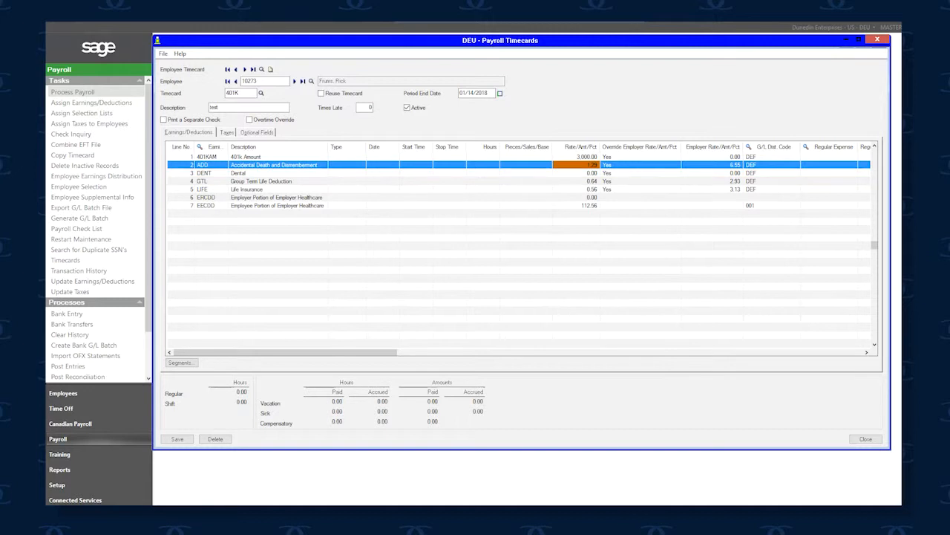
# Set the employee rate/amount to 0 on the ADD, GTL, LIFE and EECDD lines of the timecard.
pyautogui.write('0')
pyautogui.press('Down')
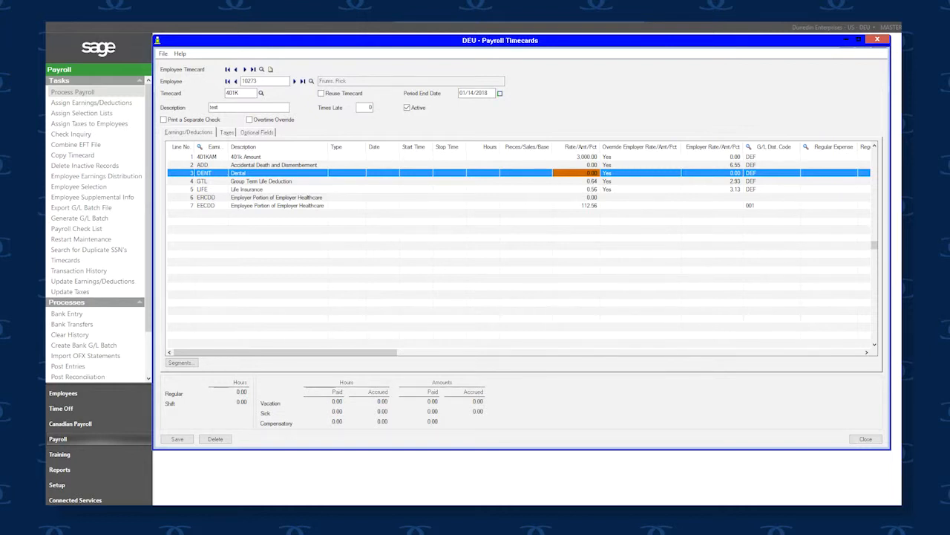
pyautogui.press('Down')
pyautogui.write('0')
pyautogui.press('Down')
pyautogui.write('0')
pyautogui.press('Down')
pyautogui.press('Down')
pyautogui.write('0')
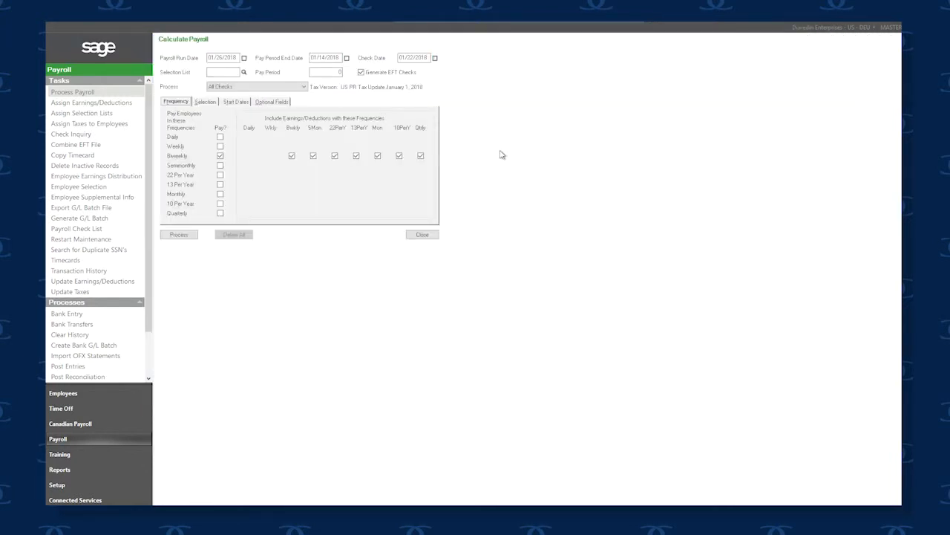
# Calculate payroll for all checks, limiting the employee selection range to the timecard's employee.
pyautogui.click(249, 87)
pyautogui.click(248, 90)
pyautogui.click(205, 101)
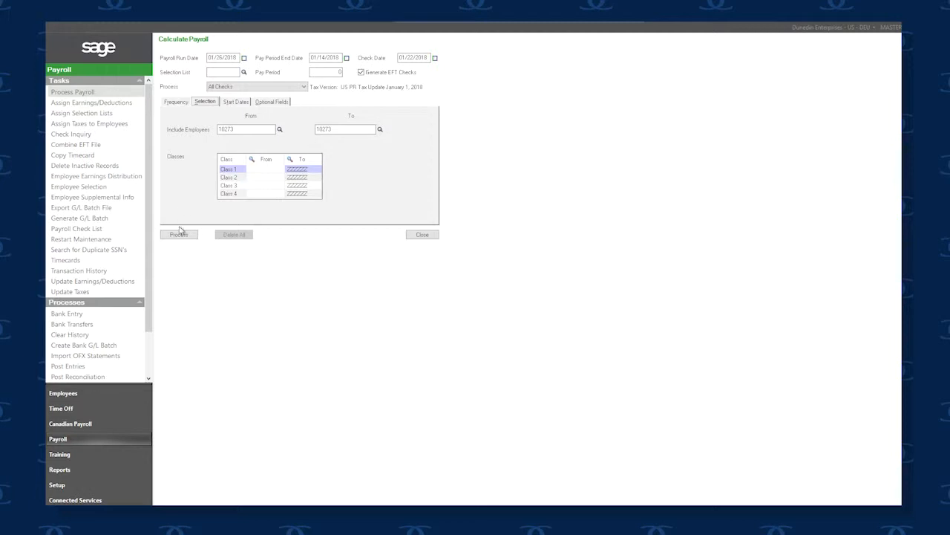
pyautogui.click(179, 235)
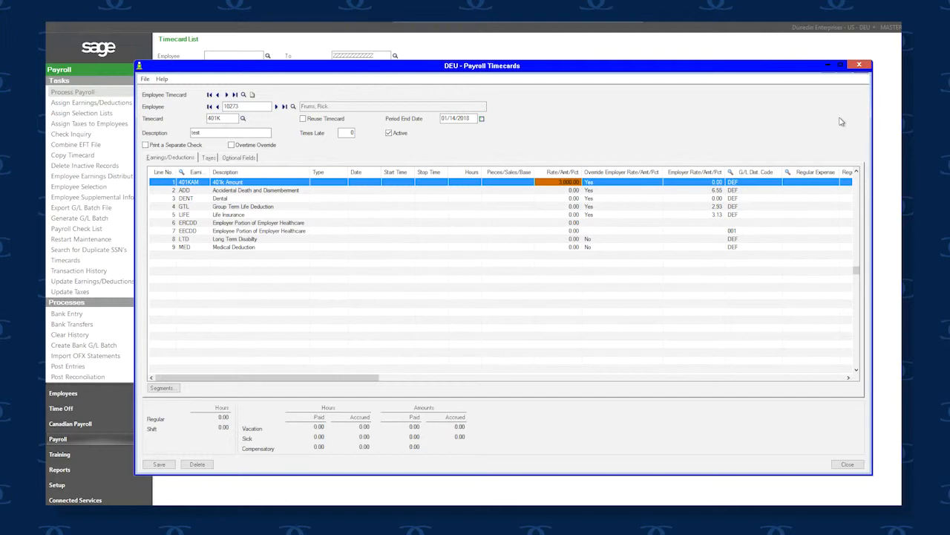
# Save the timecard with a 401k amount of 1,519.71 and recalculate payroll, merging with the existing unposted activity.
pyautogui.write('1,519.70')
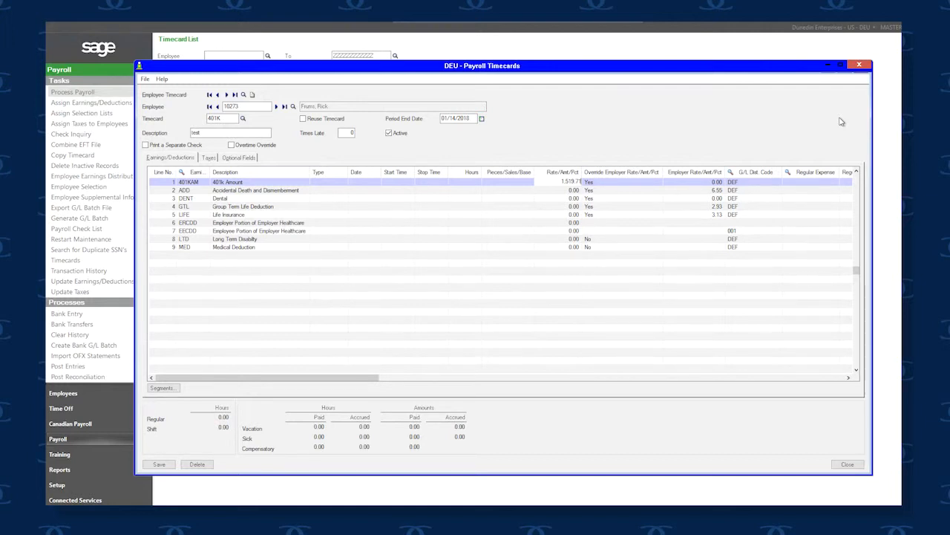
pyautogui.click(159, 464)
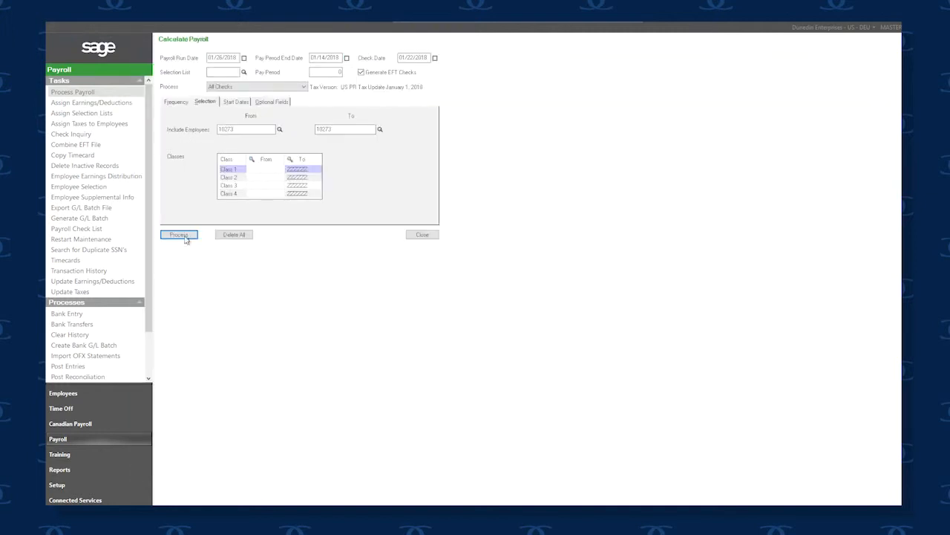
pyautogui.click(179, 234)
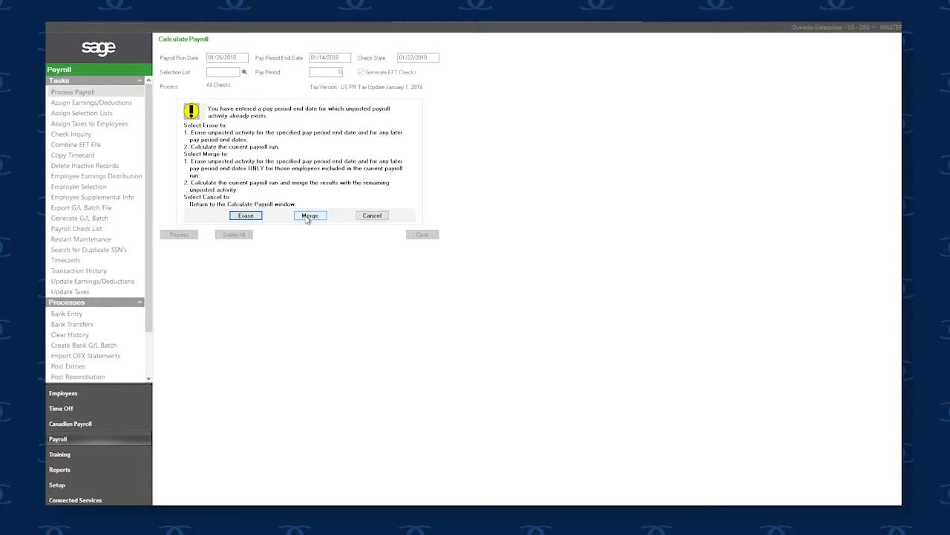
pyautogui.click(308, 216)
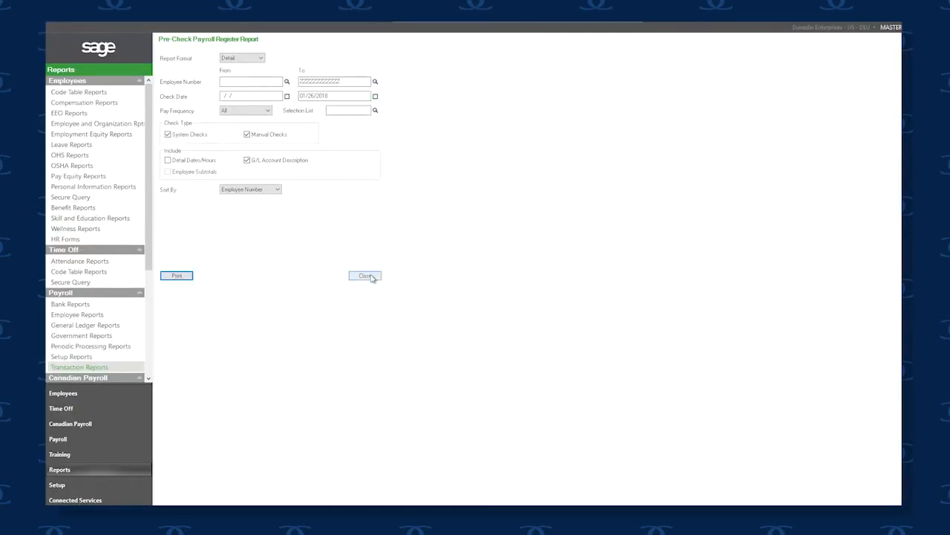
# Close the Pre-Check Payroll Register report and open the timecard list from payroll processing.
pyautogui.click(365, 276)
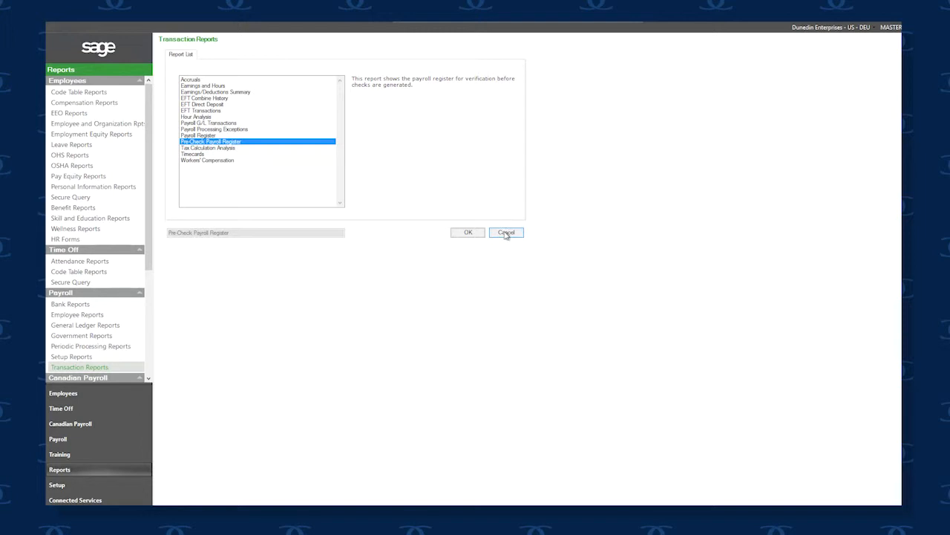
pyautogui.click(506, 233)
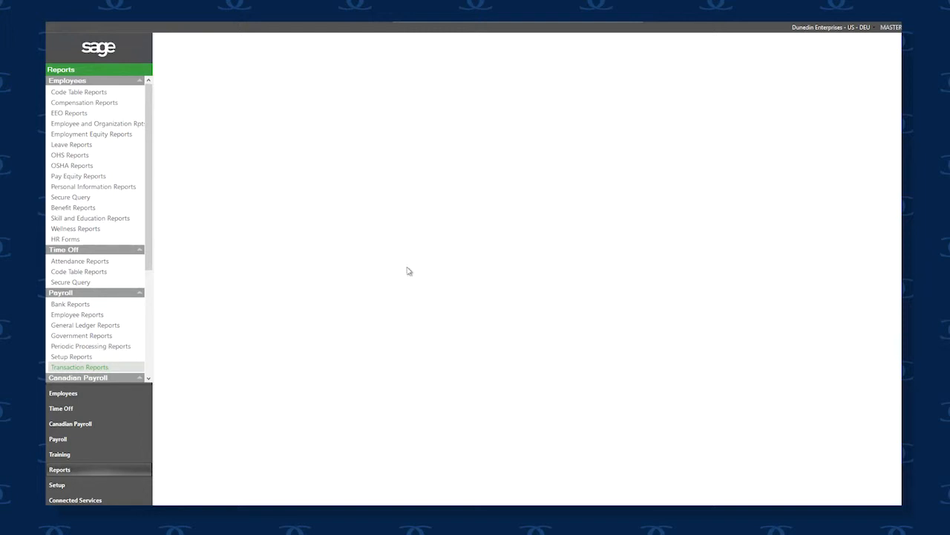
pyautogui.click(68, 442)
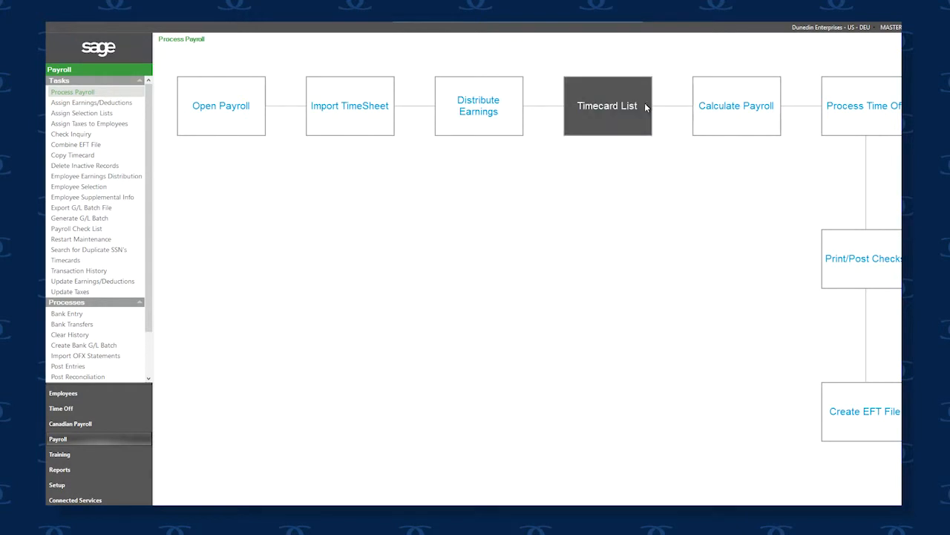
pyautogui.click(608, 106)
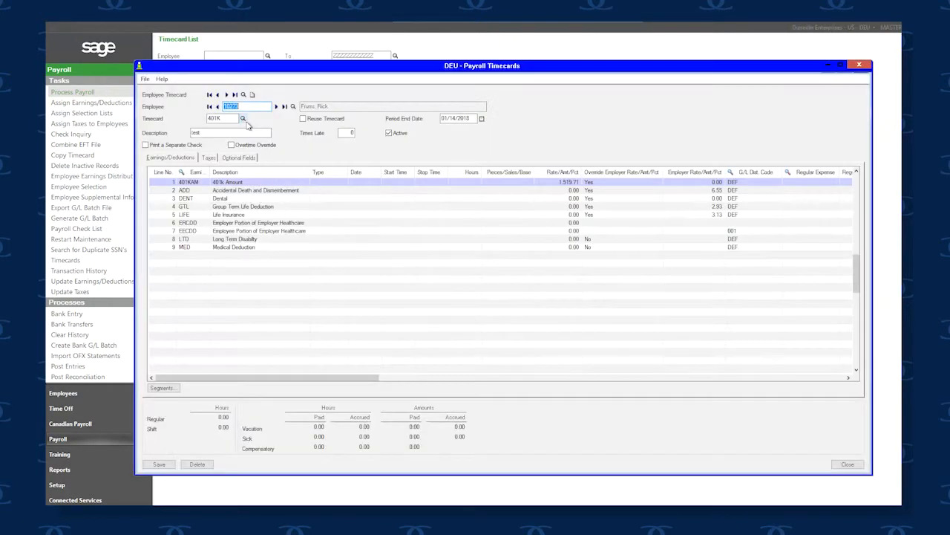
# Add USFIT and CASIT tax lines with zero withholding to the 401K timecard and save it.
pyautogui.click(209, 158)
pyautogui.click(191, 183)
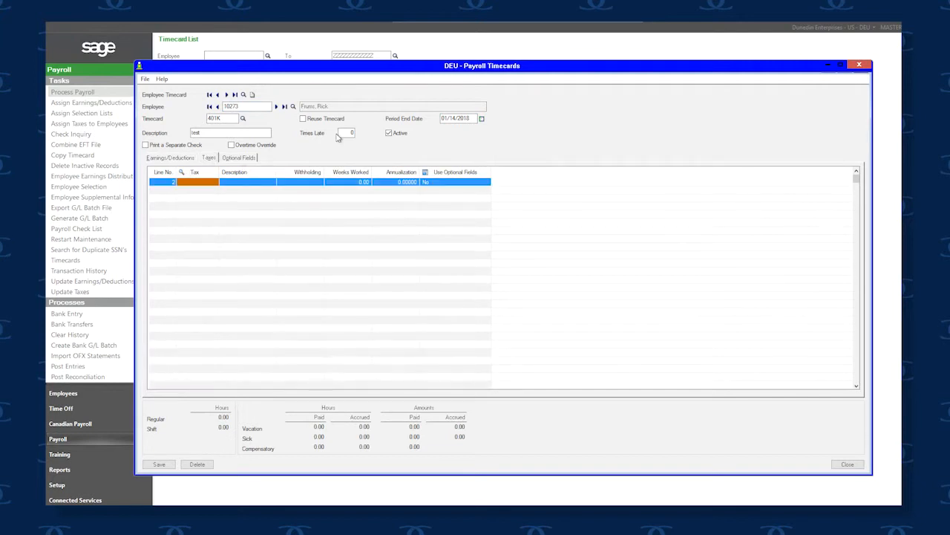
pyautogui.write('USFIT')
pyautogui.press('Tab')
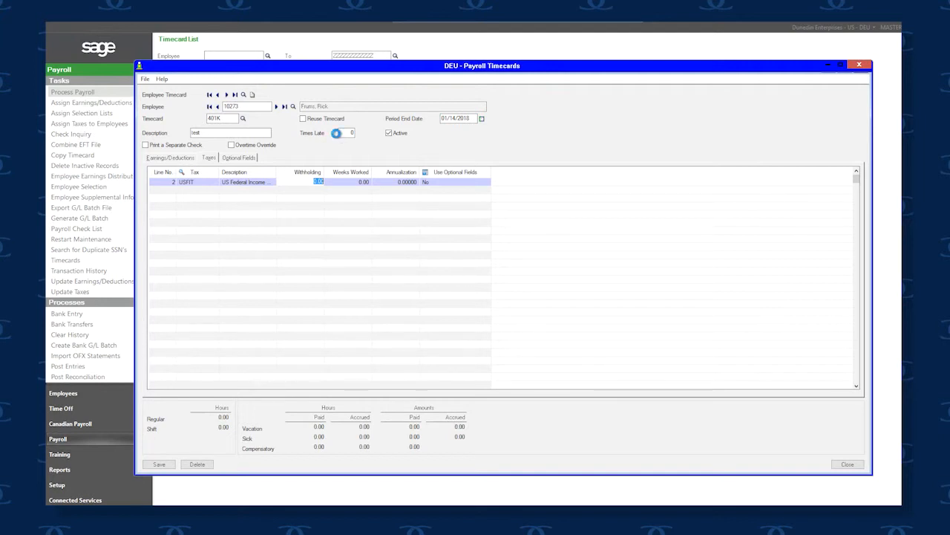
pyautogui.press('Insert')
pyautogui.write('CASIT')
pyautogui.press('Tab')
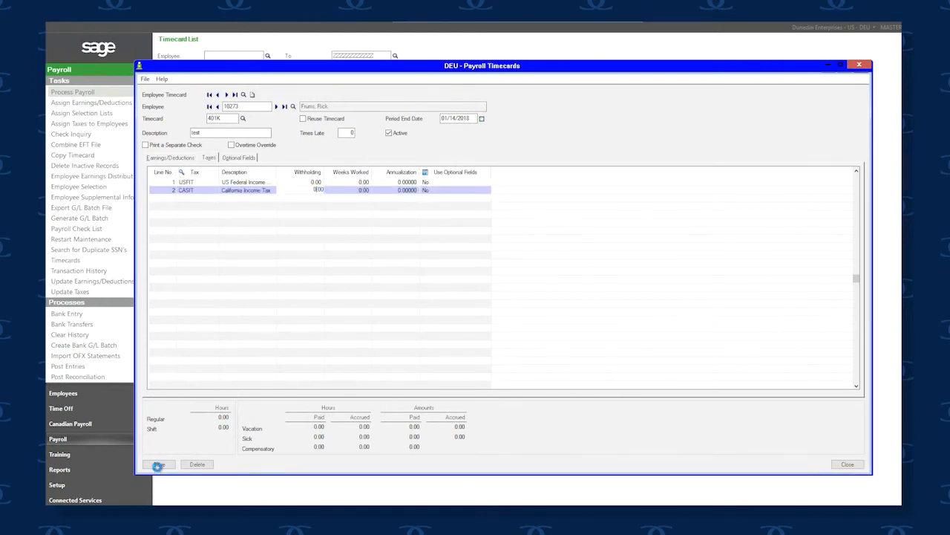
pyautogui.click(158, 465)
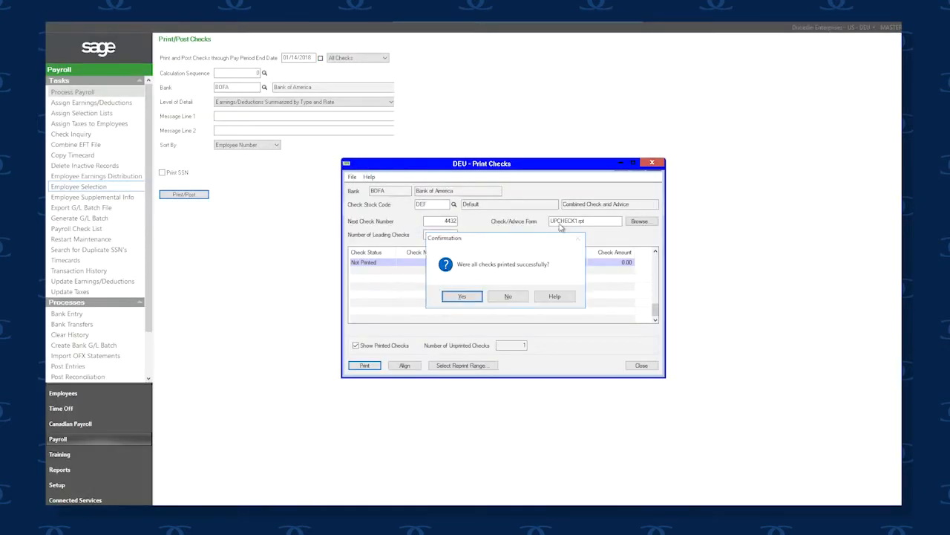
# Confirm that the checks printed successfully and finish posting them without publishing to Employee Self Service.
pyautogui.click(465, 297)
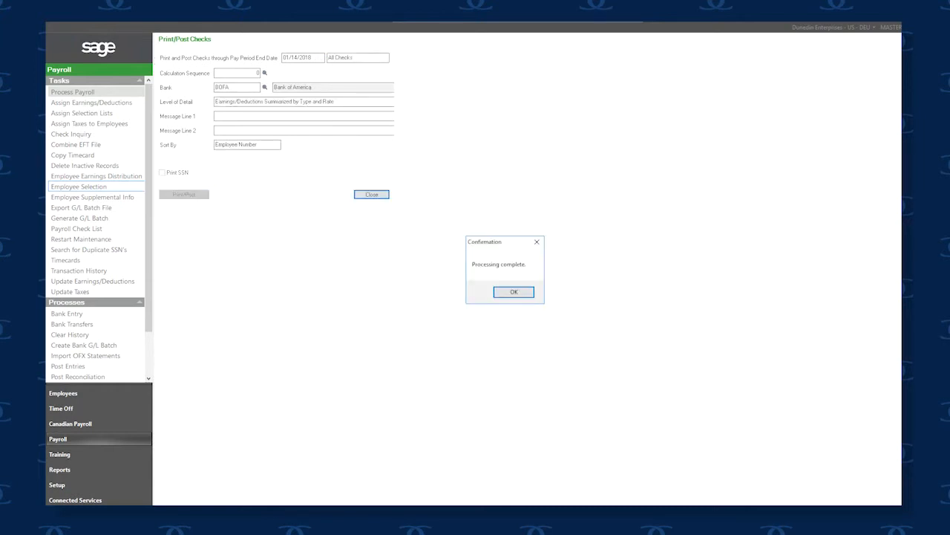
pyautogui.click(513, 293)
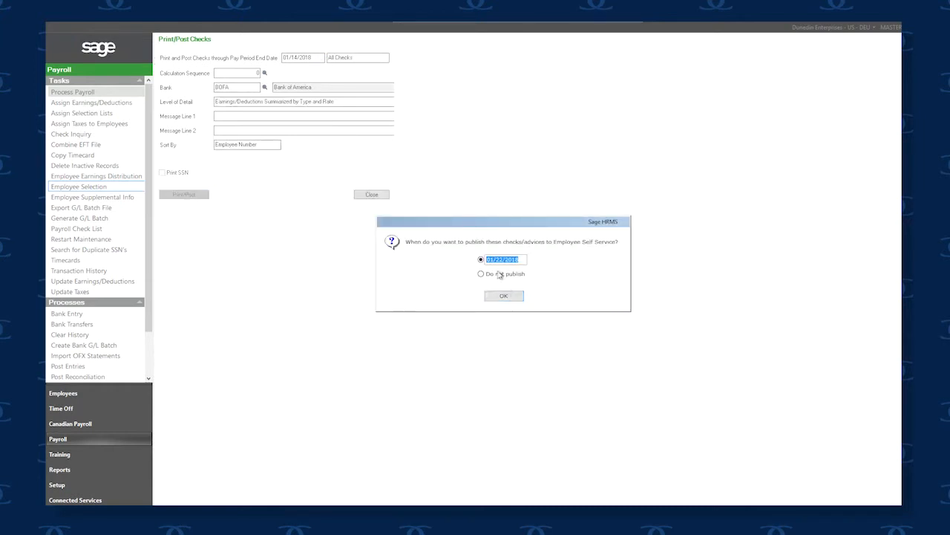
pyautogui.click(497, 275)
pyautogui.click(504, 296)
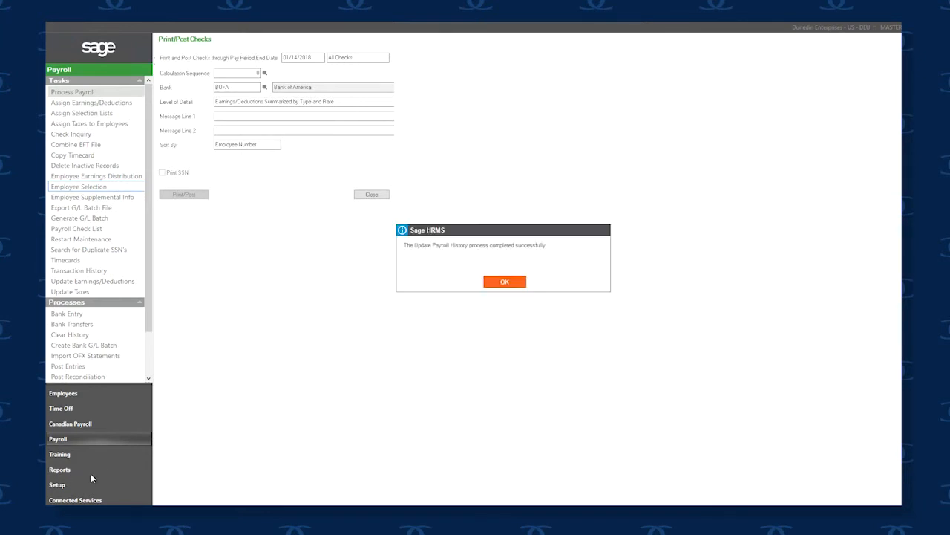
pyautogui.click(491, 282)
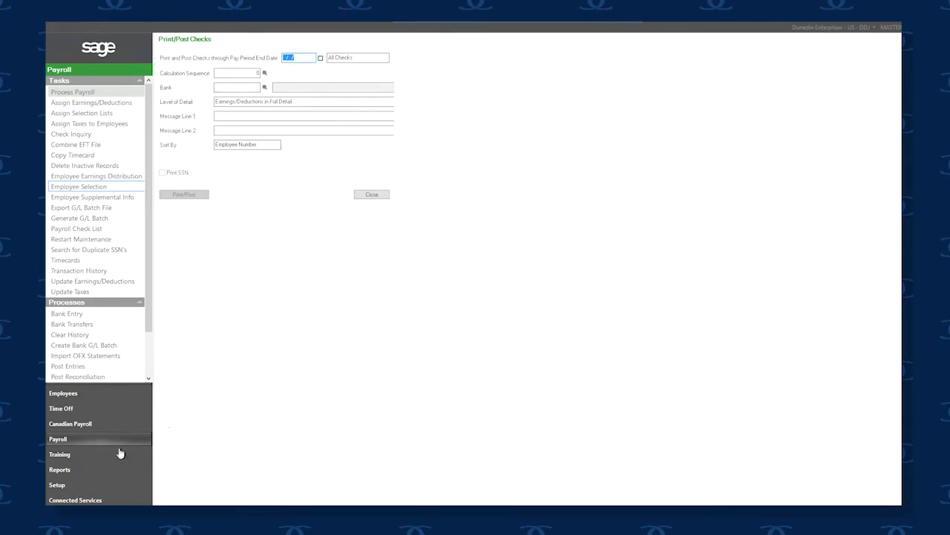
# Run the Tax Calculation Analysis report for 01/22/2018 through 01/22/2018 and page through its tax sections.
pyautogui.click(75, 470)
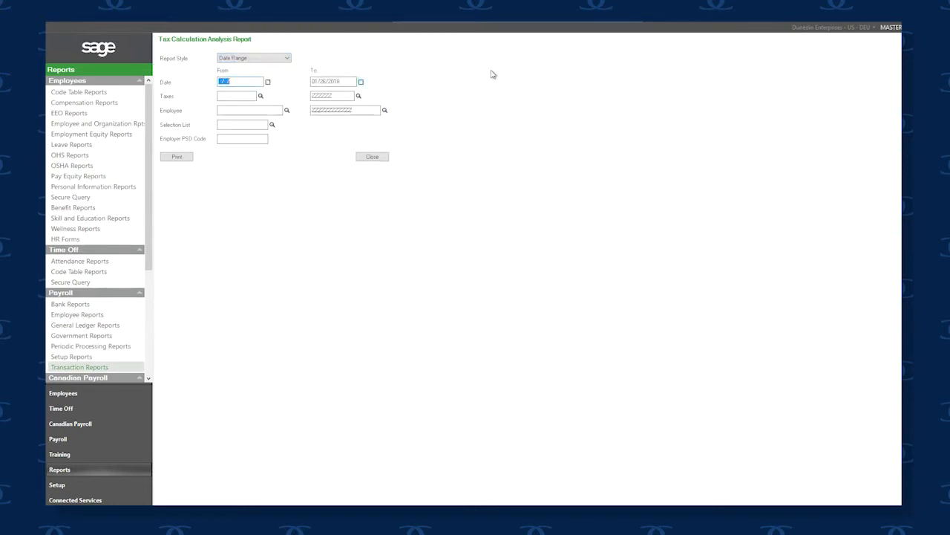
pyautogui.write('01222018')
pyautogui.press('Tab')
pyautogui.write('01222018')
pyautogui.press('Tab')
pyautogui.click(182, 158)
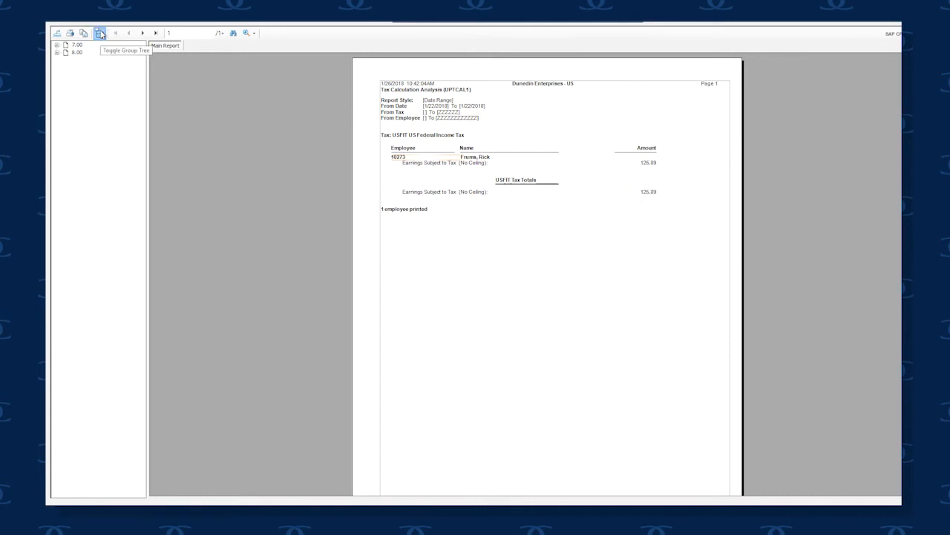
pyautogui.doubleClick(143, 33)
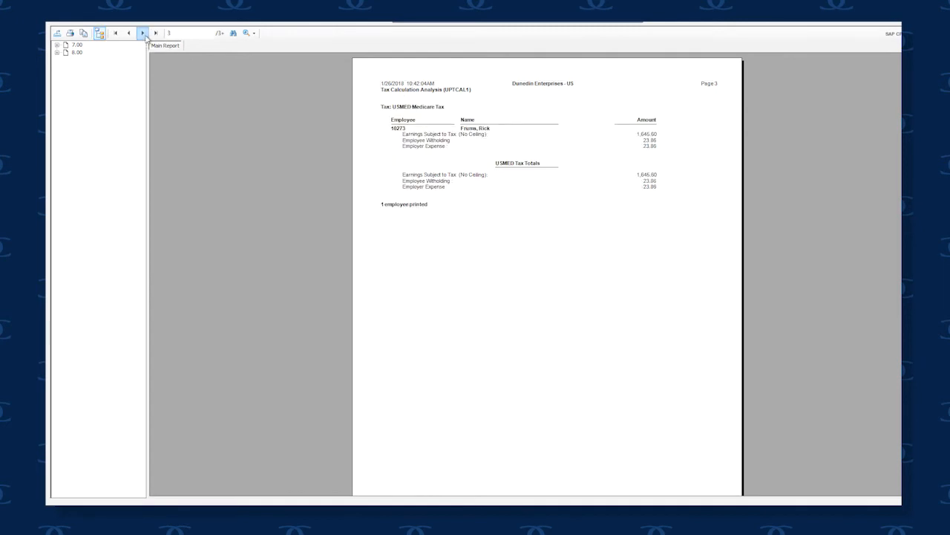
pyautogui.click(146, 35)
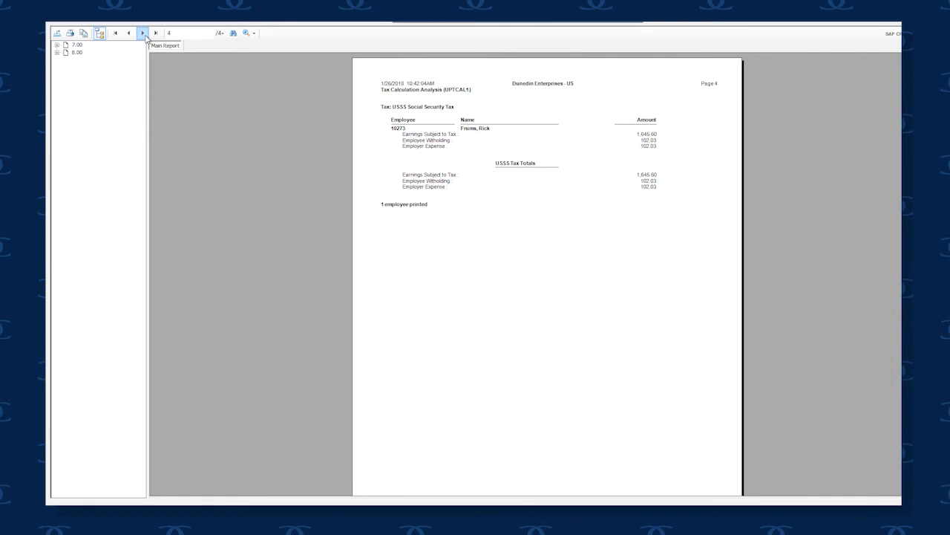